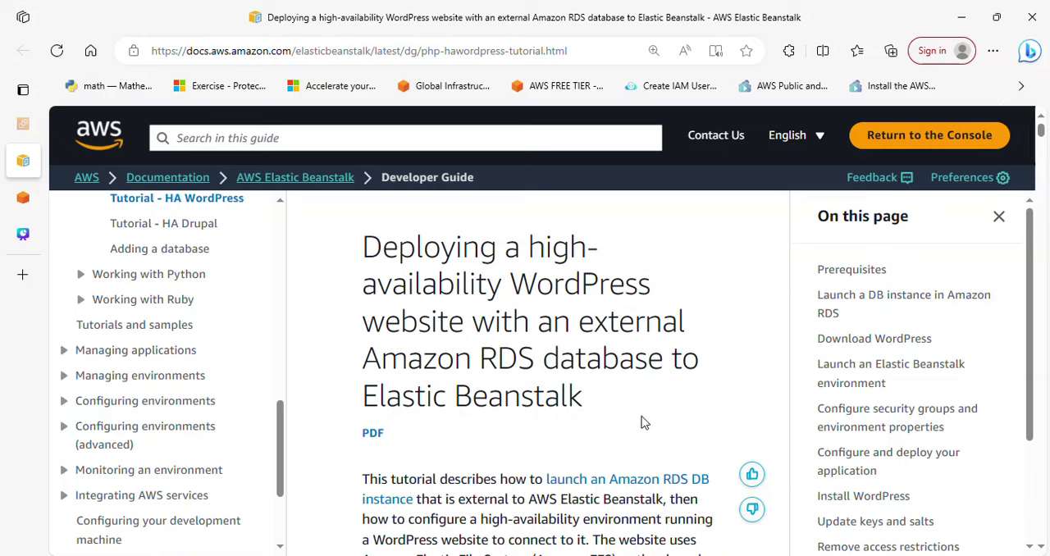
pyautogui.scroll(-1, 644, 422)
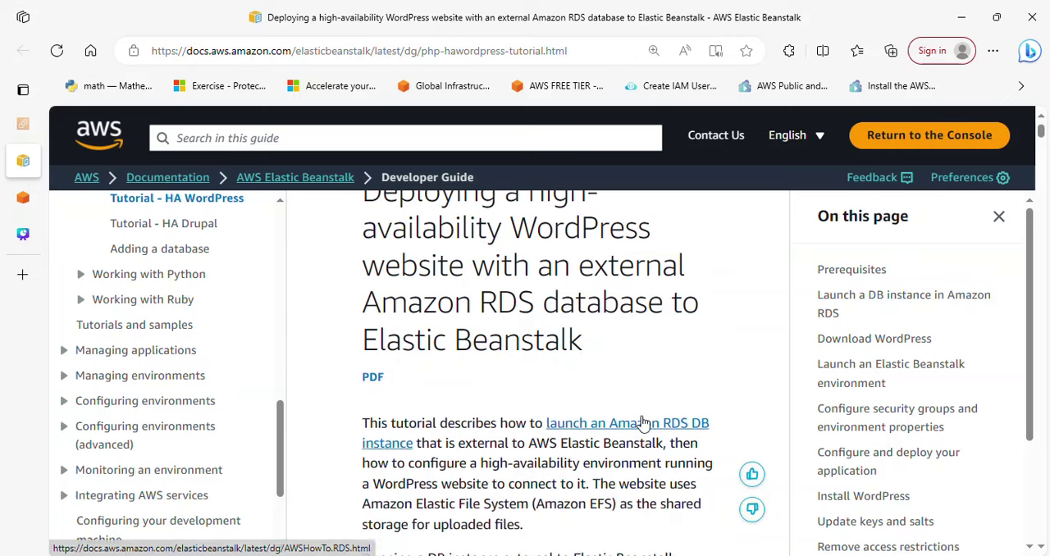
pyautogui.scroll(-1, 643, 422)
pyautogui.scroll(-1, 644, 423)
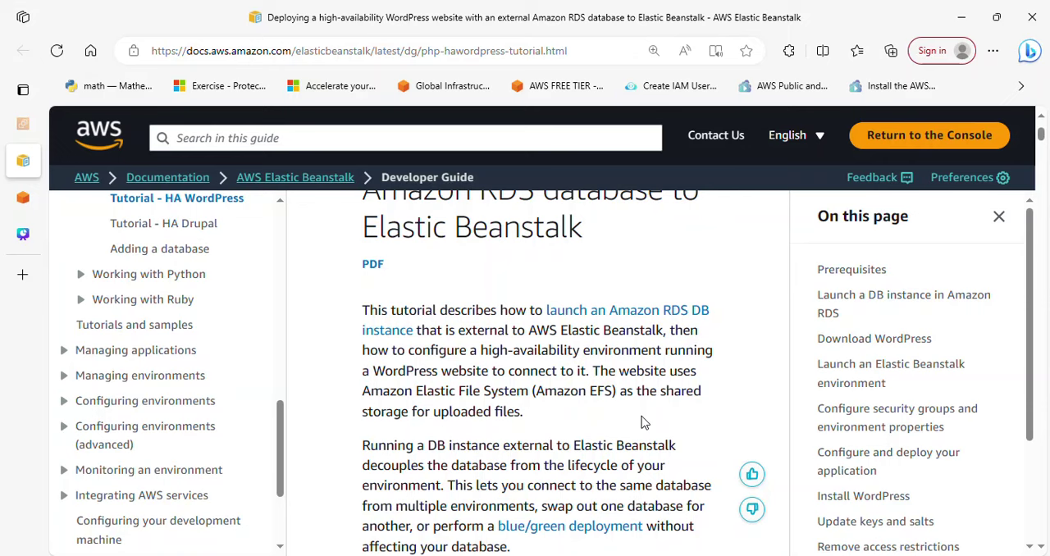
pyautogui.scroll(-2, 644, 423)
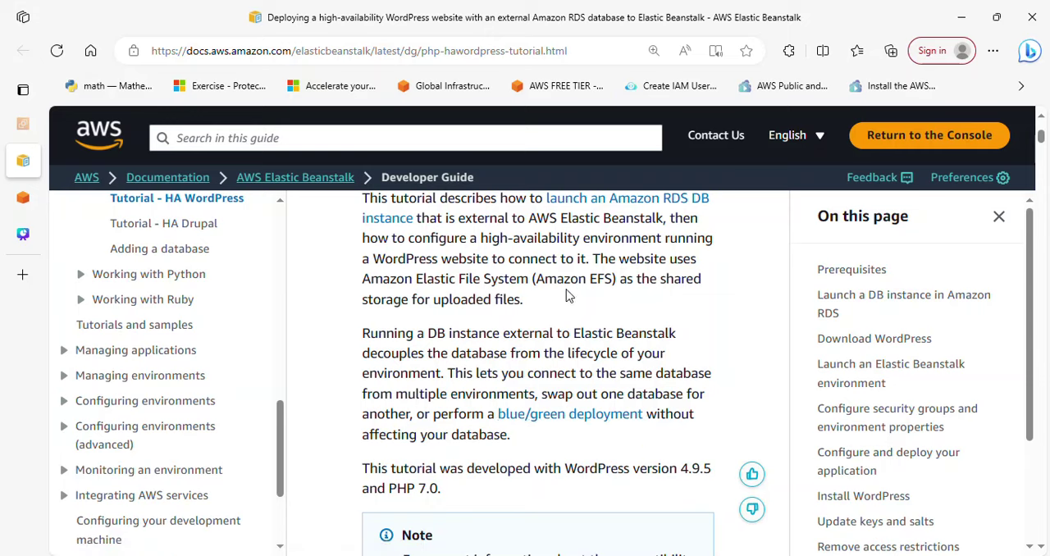
pyautogui.scroll(-4, 646, 298)
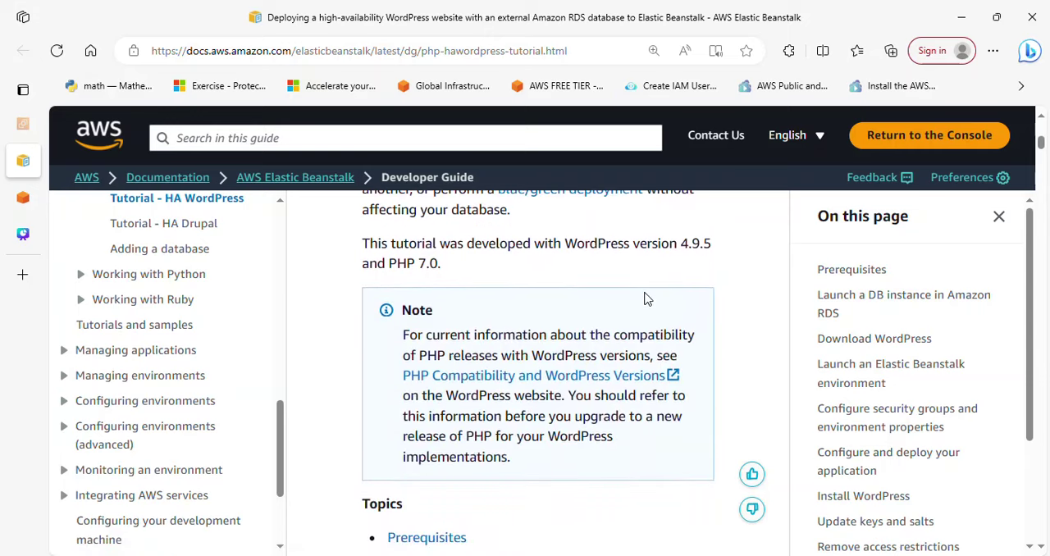
pyautogui.scroll(-3, 646, 298)
pyautogui.scroll(-1, 646, 298)
pyautogui.scroll(-1, 645, 298)
pyautogui.scroll(1, 646, 298)
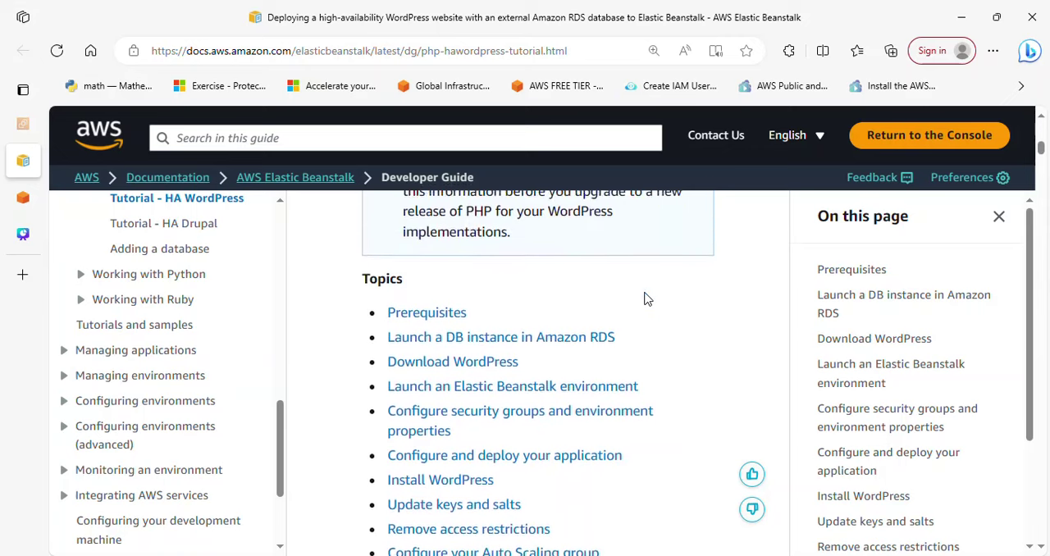
pyautogui.scroll(1, 645, 299)
pyautogui.scroll(3, 646, 299)
pyautogui.scroll(3, 645, 295)
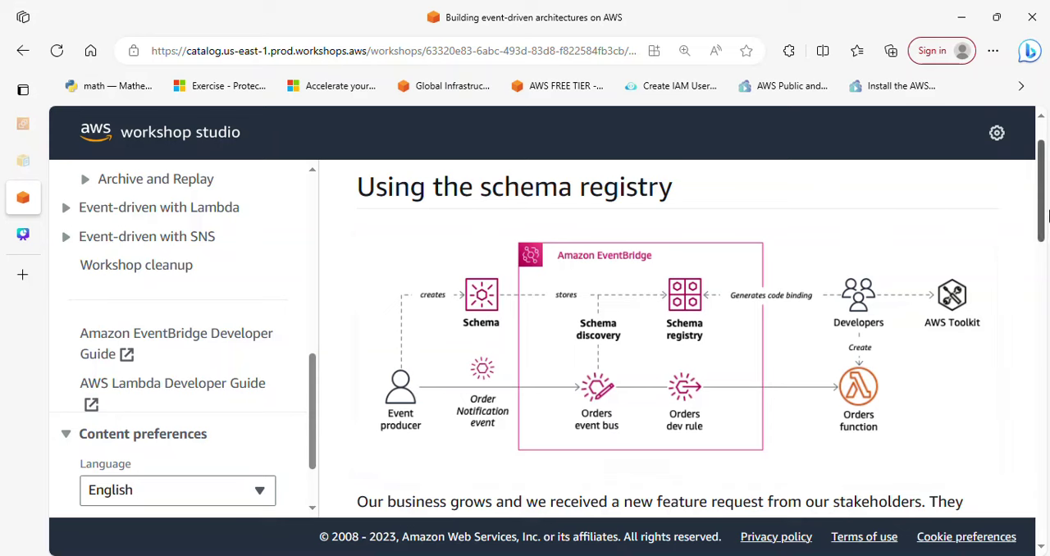
pyautogui.moveTo(1048, 215)
pyautogui.mouseDown()
pyautogui.moveTo(1036, 297)
pyautogui.moveTo(1048, 182)
pyautogui.moveTo(1039, 320)
pyautogui.mouseUp()
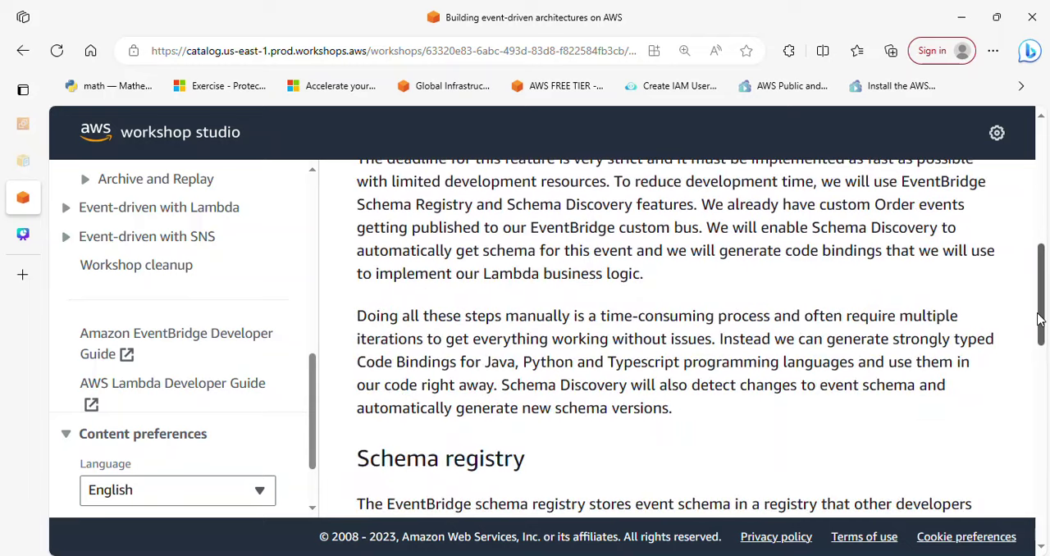
pyautogui.moveTo(1039, 319); pyautogui.dragTo(1047, 201)
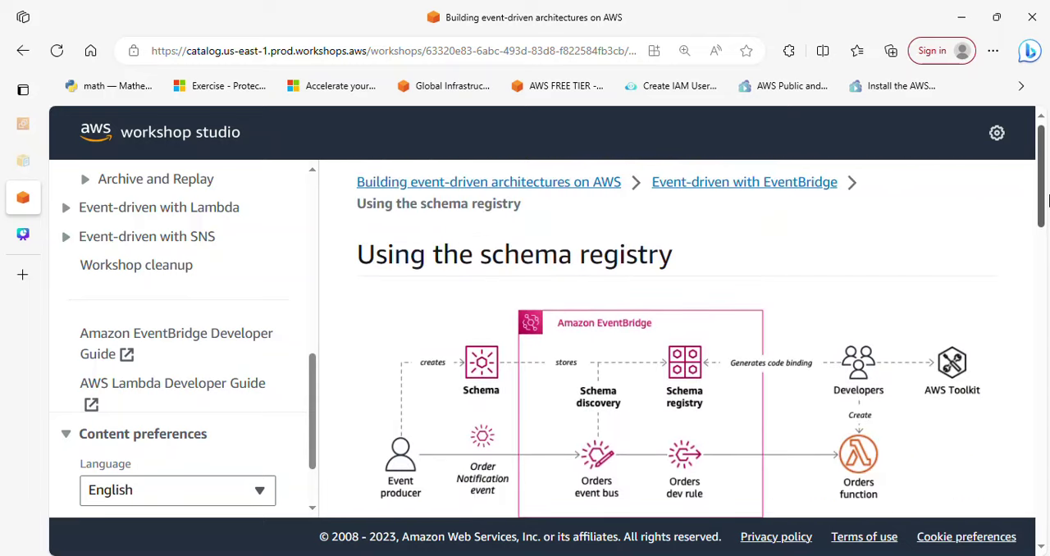